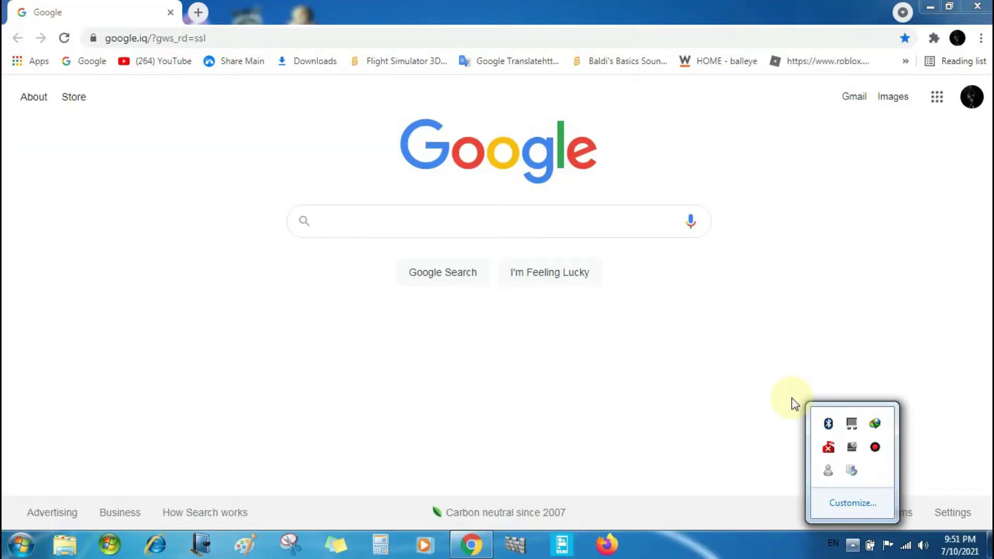
- Dismiss the notification popup and search Google for 'flash player test'
{"action": "left_click", "coordinate": [792, 399]}
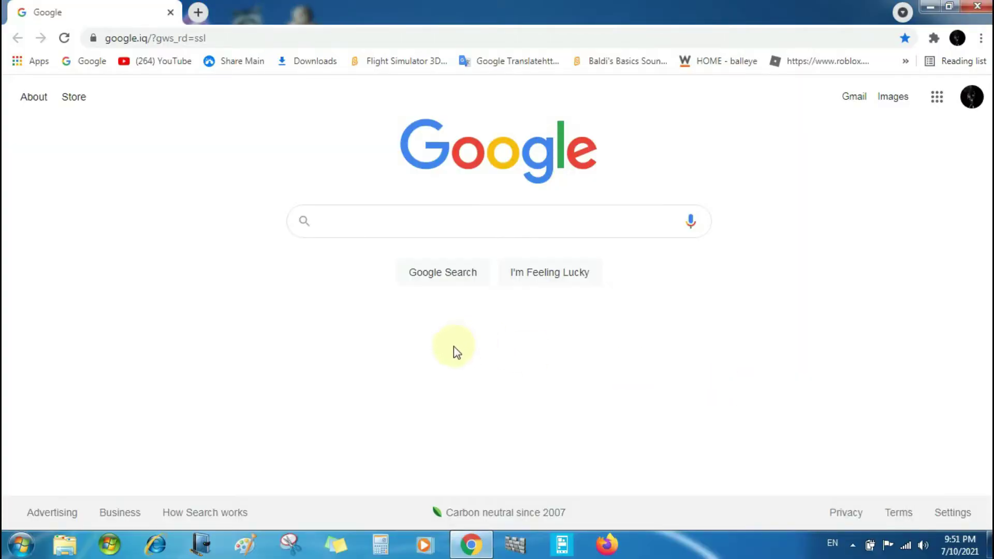
{"action": "left_click", "coordinate": [508, 220]}
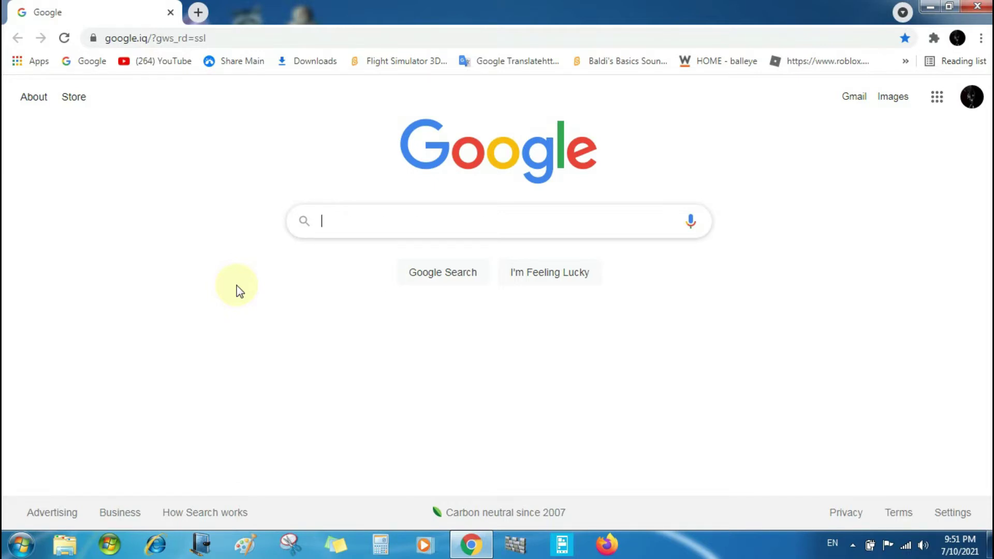
{"action": "type", "text": "flash pla"}
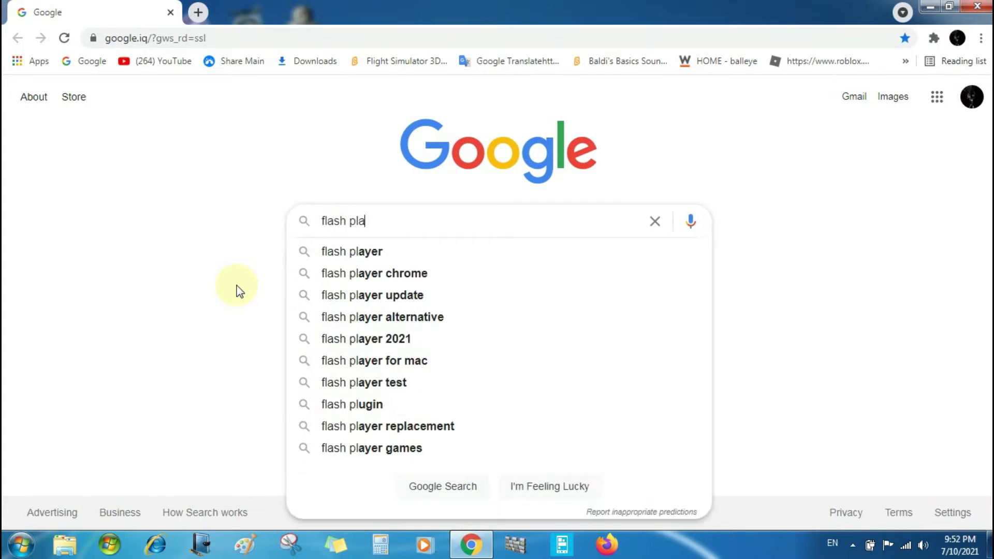
{"action": "type", "text": "yer test"}
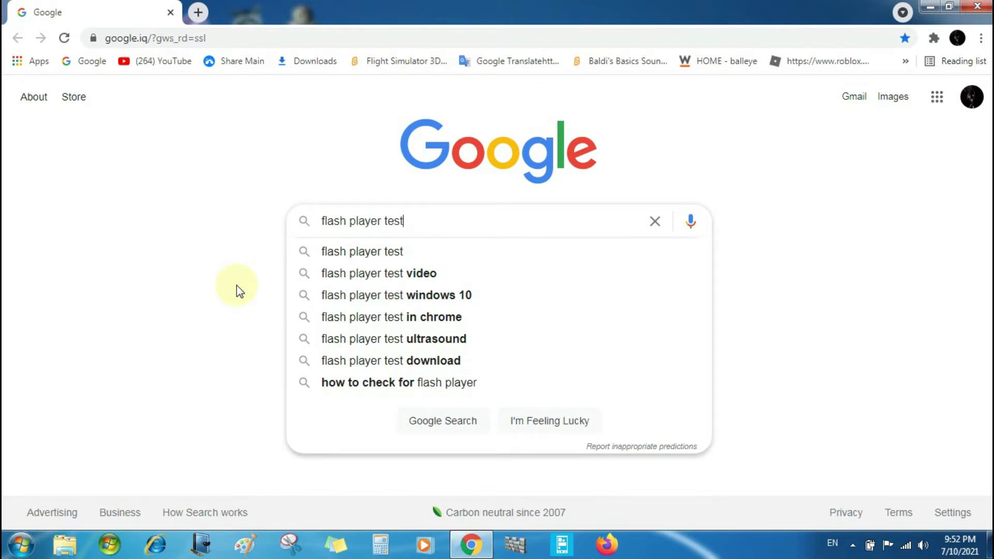
{"action": "key", "text": "Return"}
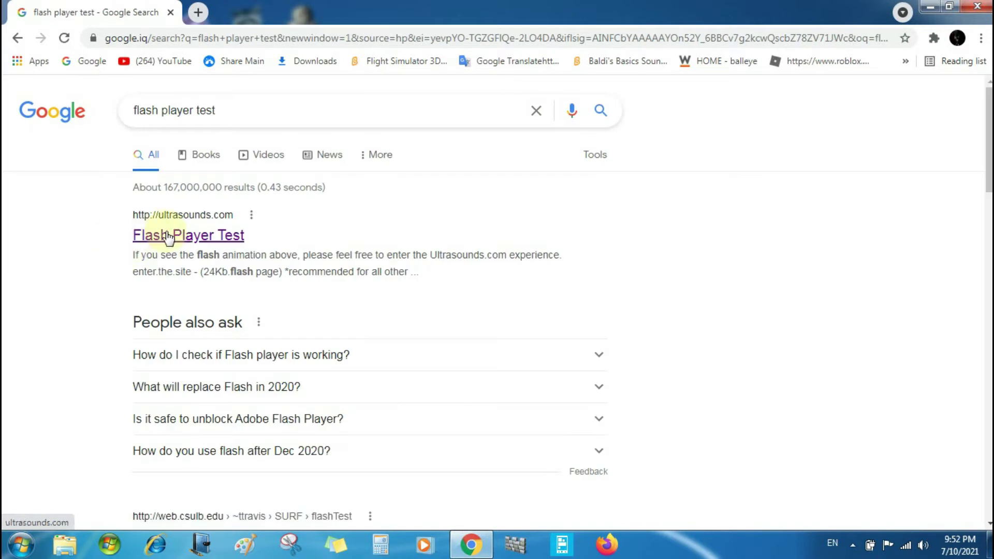
- Open the ultrasounds.com Flash Player Test result in a new tab and switch to it
{"action": "right_click", "coordinate": [167, 237]}
{"action": "left_click", "coordinate": [218, 243]}
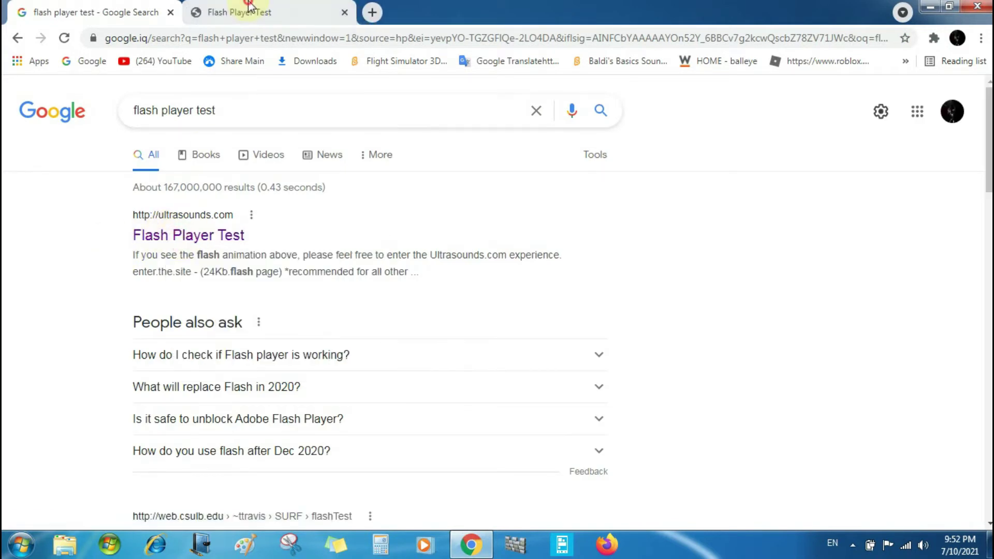
{"action": "left_click", "coordinate": [253, 9]}
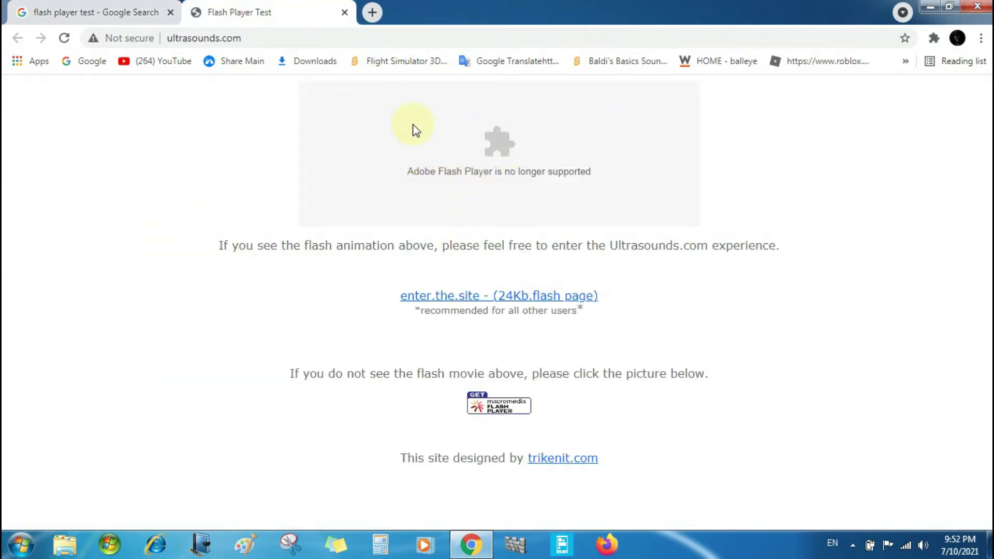
{"action": "left_click", "coordinate": [402, 173]}
- Open Google from the bookmark in a new tab and search for 'ruffle flash player'
{"action": "right_click", "coordinate": [94, 63]}
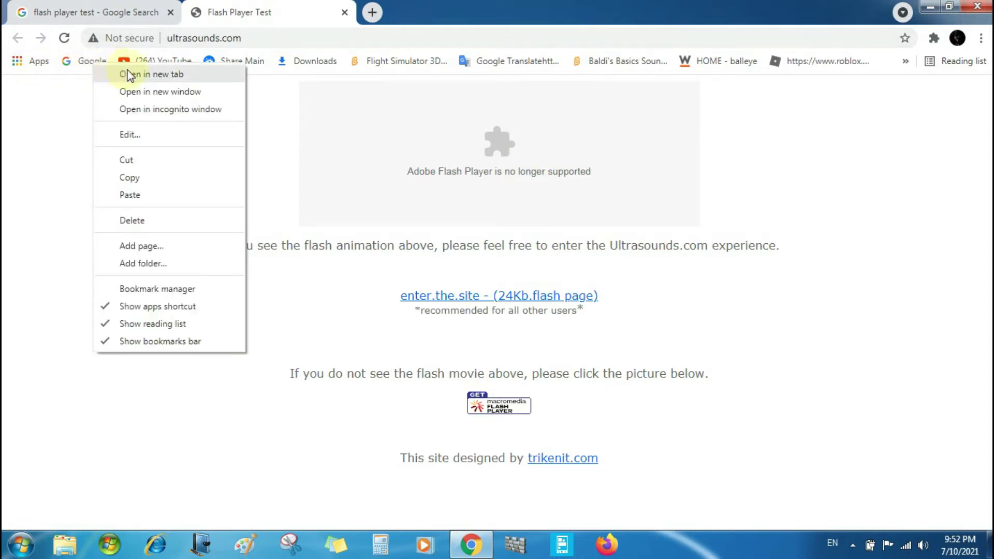
{"action": "left_click", "coordinate": [128, 75]}
{"action": "left_click", "coordinate": [435, 11]}
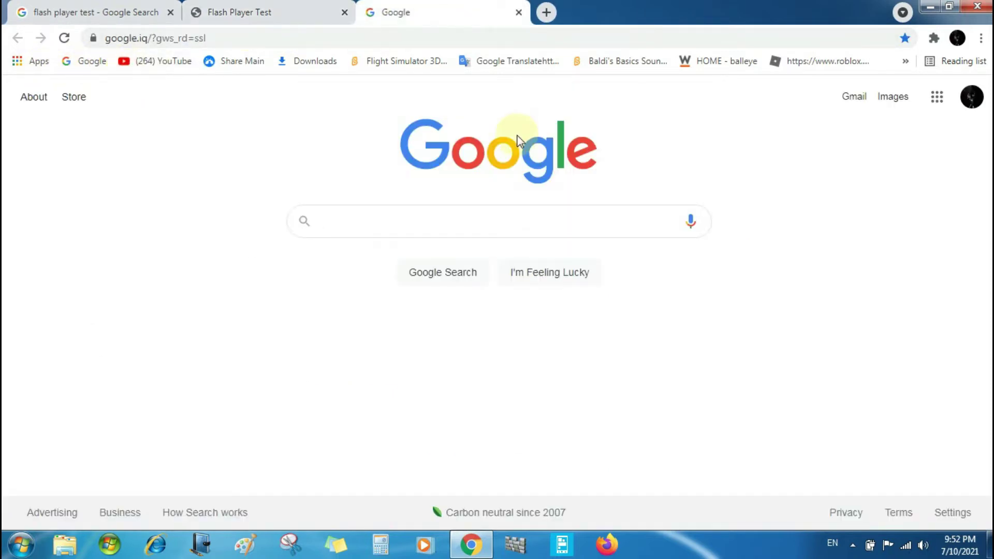
{"action": "type", "text": "ru"}
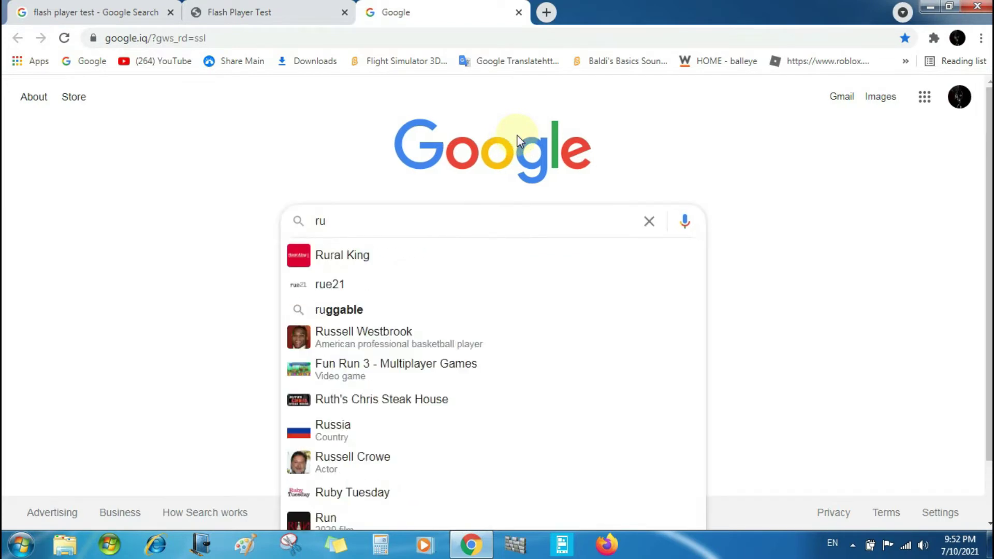
{"action": "type", "text": "ffle"}
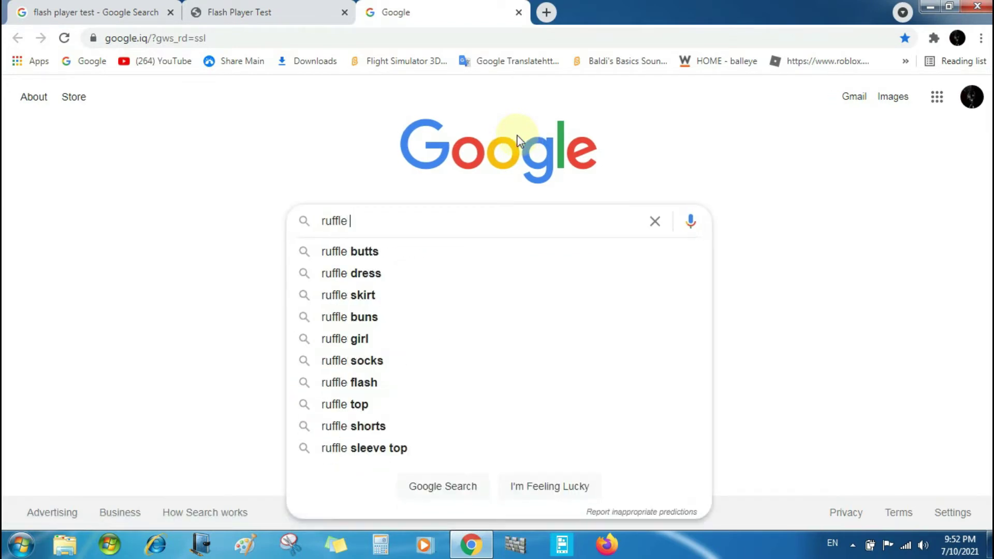
{"action": "key", "text": "BackSpace"}
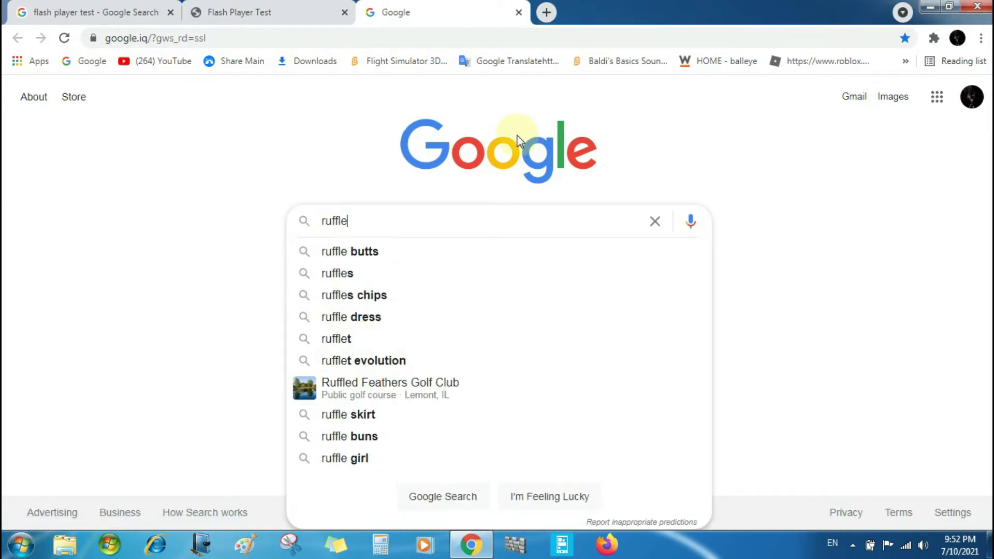
{"action": "type", "text": "flash pl"}
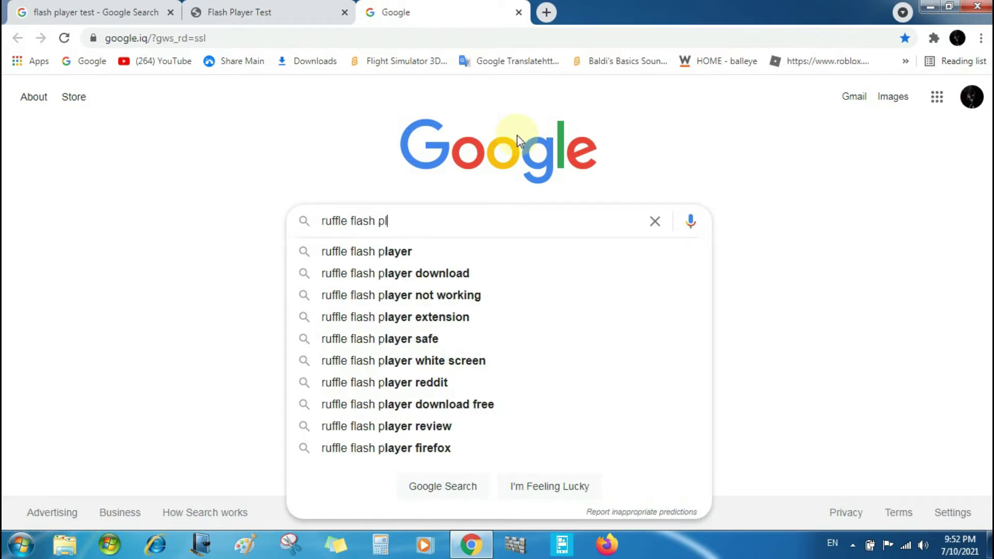
{"action": "type", "text": "ayer"}
{"action": "key", "text": "Return"}
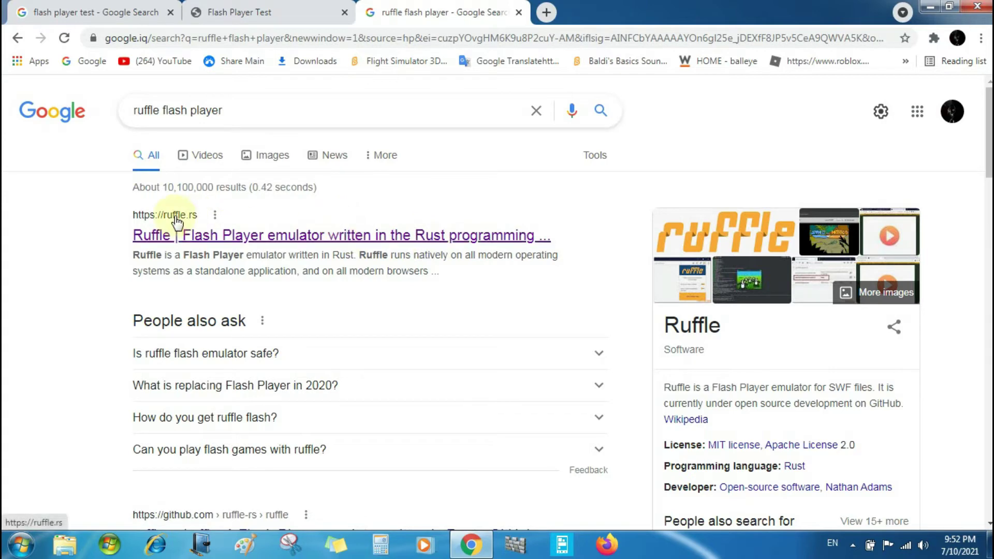
- Open the ruffle.rs result in a new tab and switch to it
{"action": "right_click", "coordinate": [238, 235]}
{"action": "left_click", "coordinate": [265, 243]}
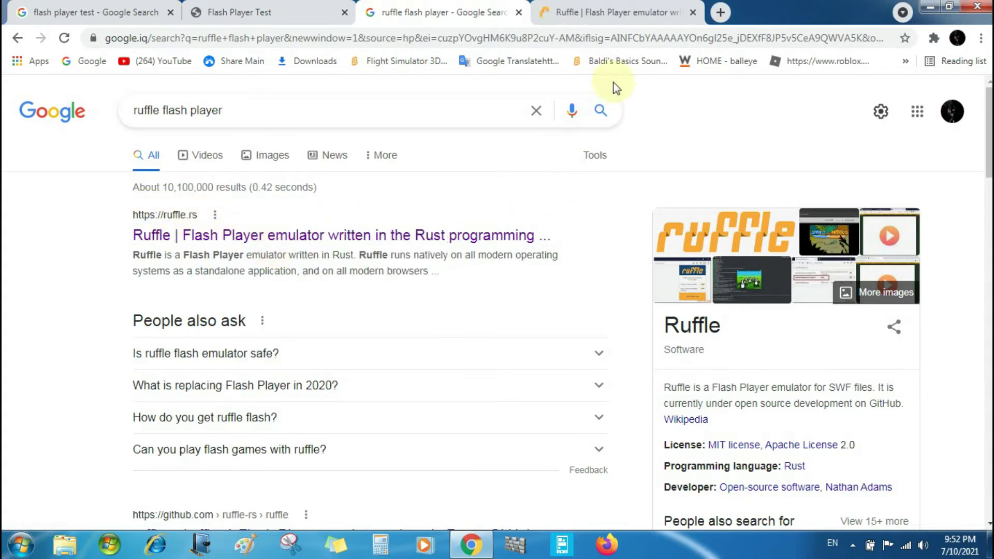
{"action": "scroll", "coordinate": [642, 175], "scroll_direction": "down", "scroll_amount": 1}
{"action": "scroll", "coordinate": [643, 175], "scroll_direction": "down", "scroll_amount": 3}
{"action": "scroll", "coordinate": [647, 178], "scroll_direction": "up", "scroll_amount": 1}
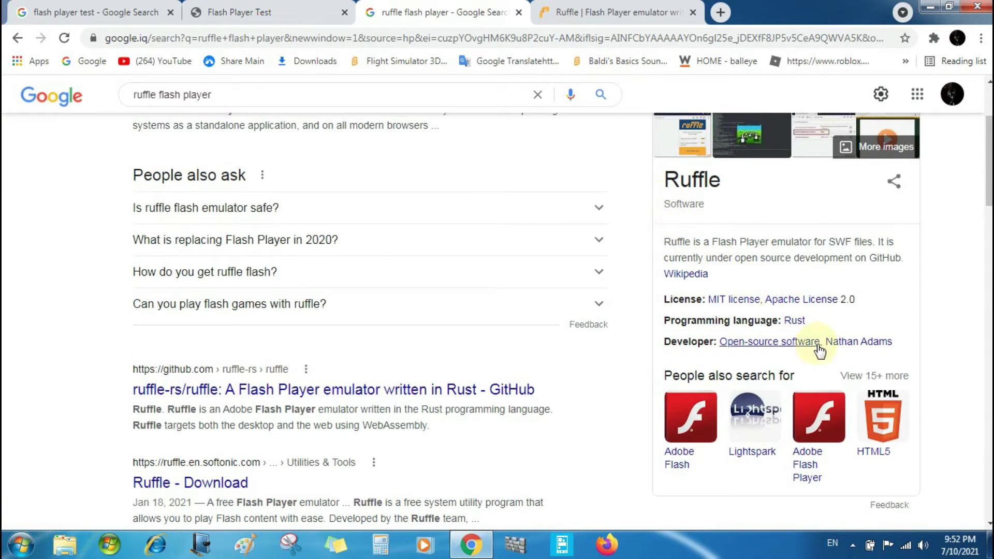
{"action": "scroll", "coordinate": [710, 271], "scroll_direction": "up", "scroll_amount": 3}
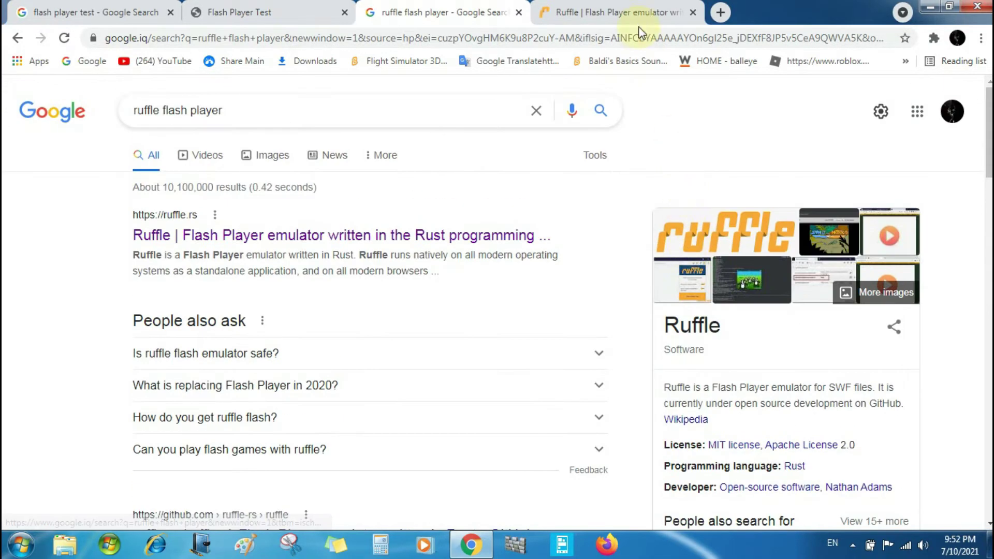
{"action": "left_click", "coordinate": [617, 8]}
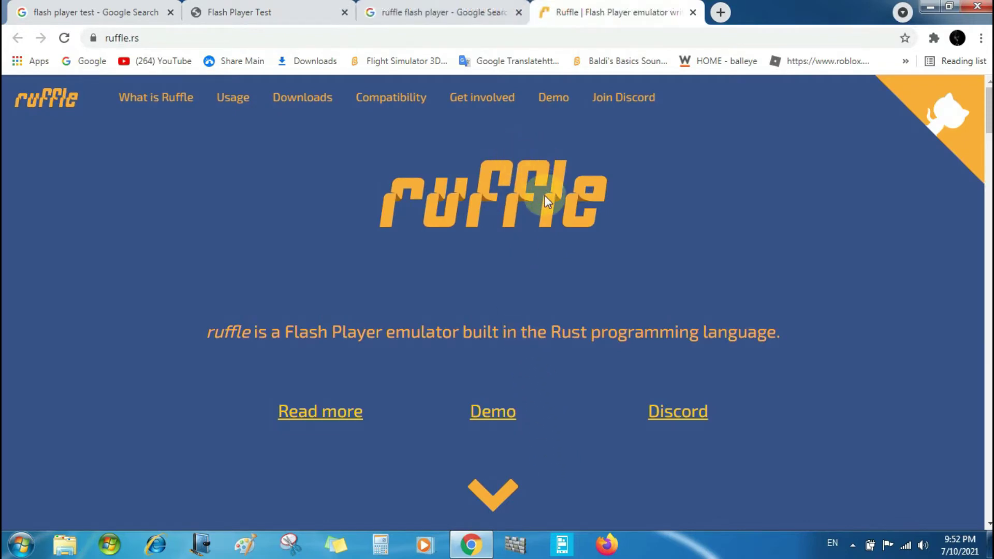
- Scroll down the ruffle.rs homepage toward the Downloads table of nightly releases
{"action": "scroll", "coordinate": [543, 279], "scroll_direction": "down", "scroll_amount": 8}
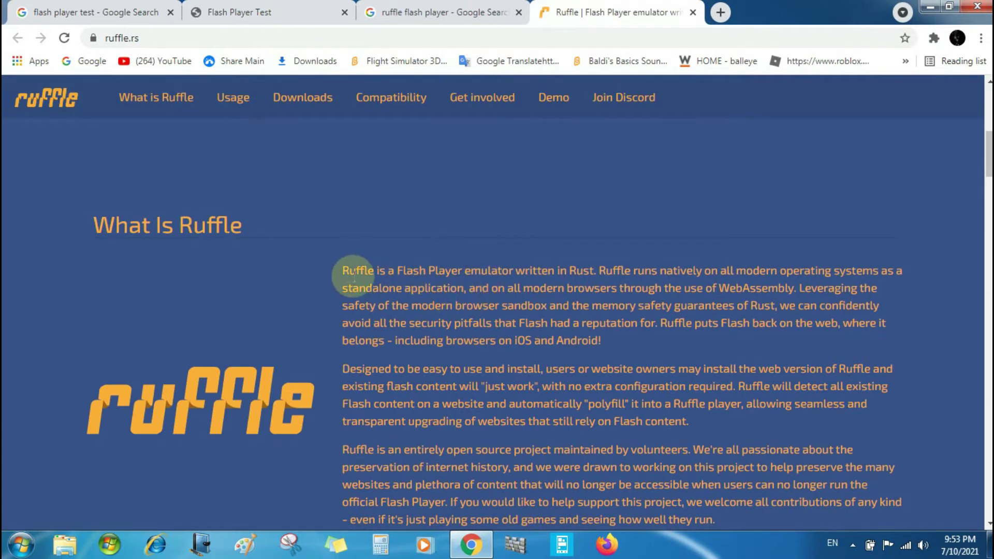
{"action": "left_click_drag", "start_coordinate": [445, 272], "coordinate": [597, 273]}
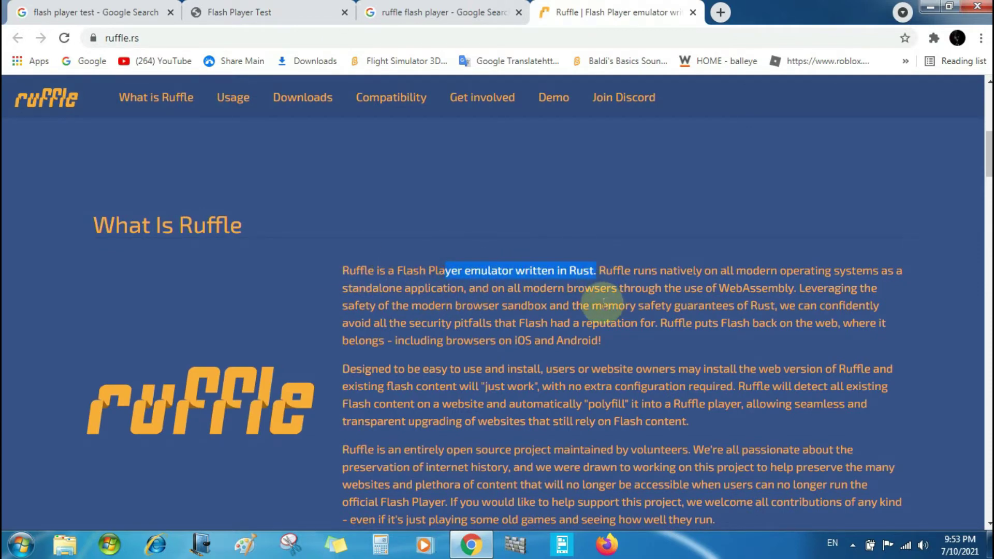
{"action": "left_click", "coordinate": [645, 338]}
{"action": "scroll", "coordinate": [673, 364], "scroll_direction": "down", "scroll_amount": 10}
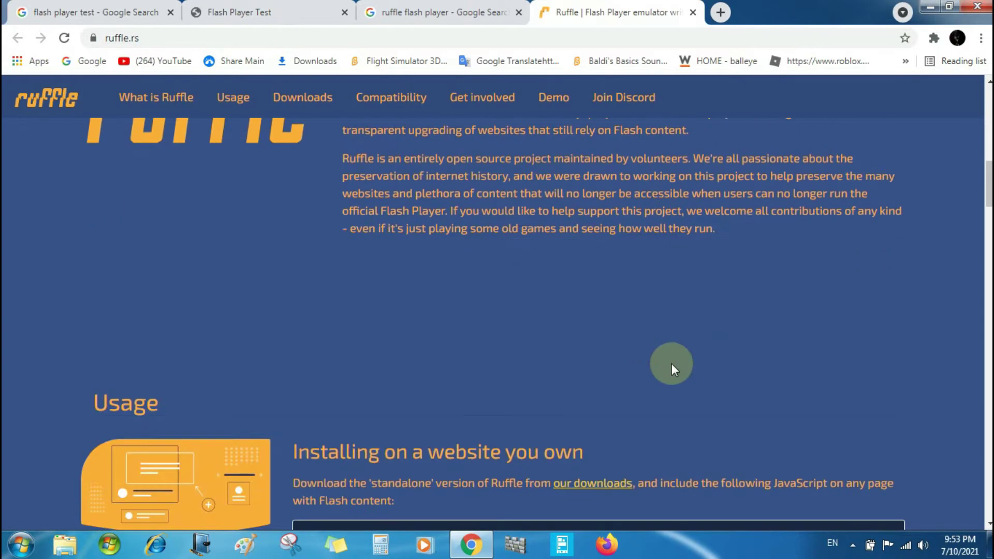
{"action": "scroll", "coordinate": [671, 363], "scroll_direction": "down", "scroll_amount": 10}
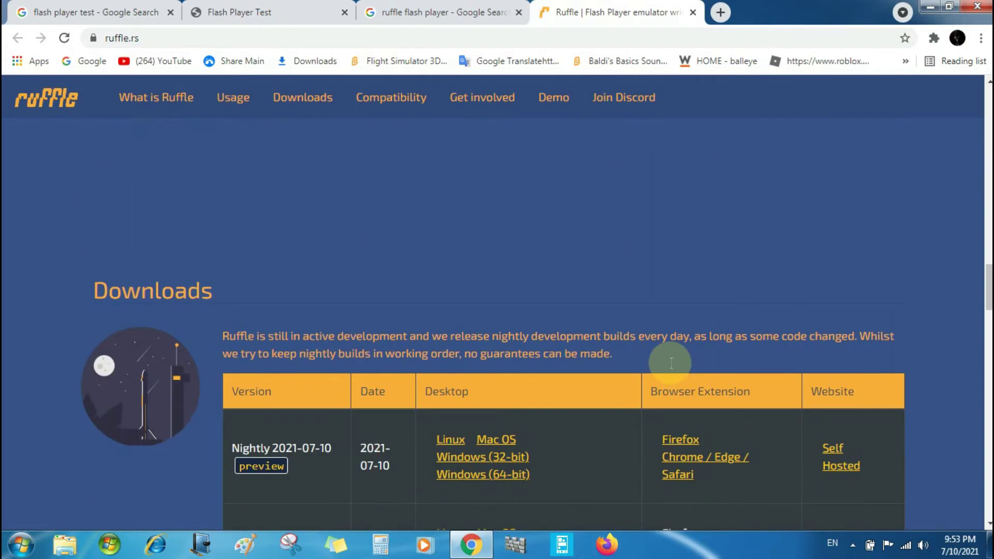
{"action": "scroll", "coordinate": [670, 363], "scroll_direction": "down", "scroll_amount": 4}
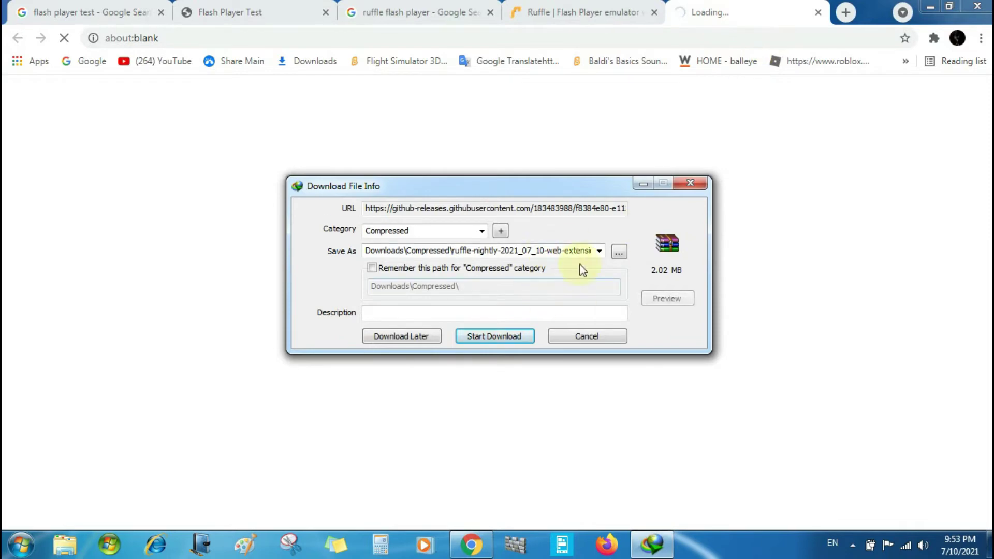
- Preview the ruffle-nightly-2021_07_10-web-extension zip's contents, then start its download
{"action": "left_click", "coordinate": [667, 298]}
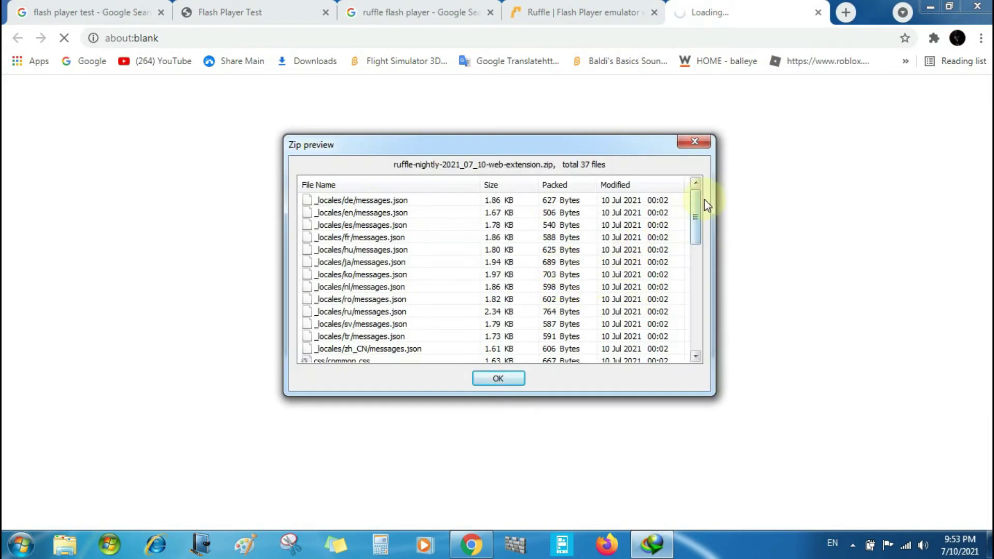
{"action": "left_click_drag", "start_coordinate": [696, 207], "coordinate": [699, 326]}
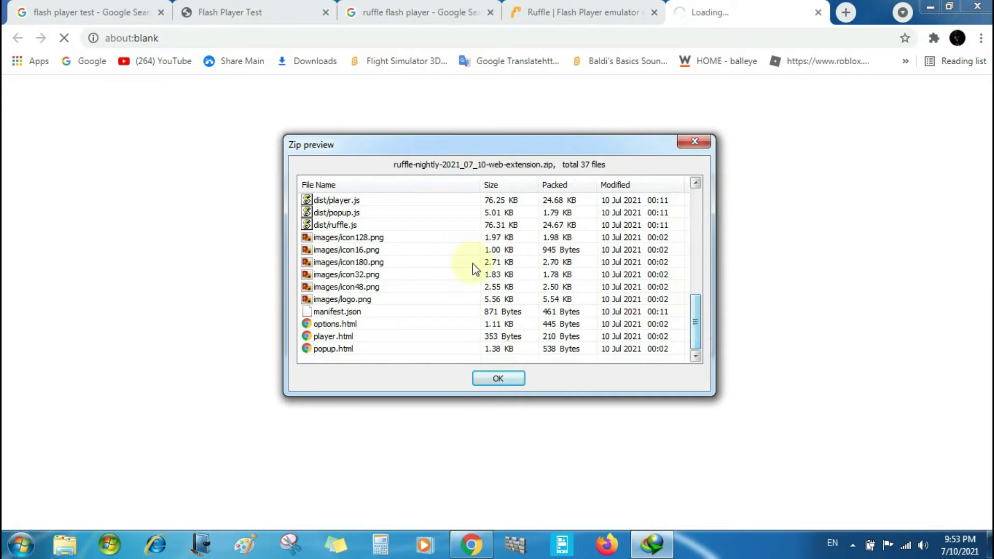
{"action": "left_click", "coordinate": [345, 249]}
{"action": "left_click", "coordinate": [492, 381]}
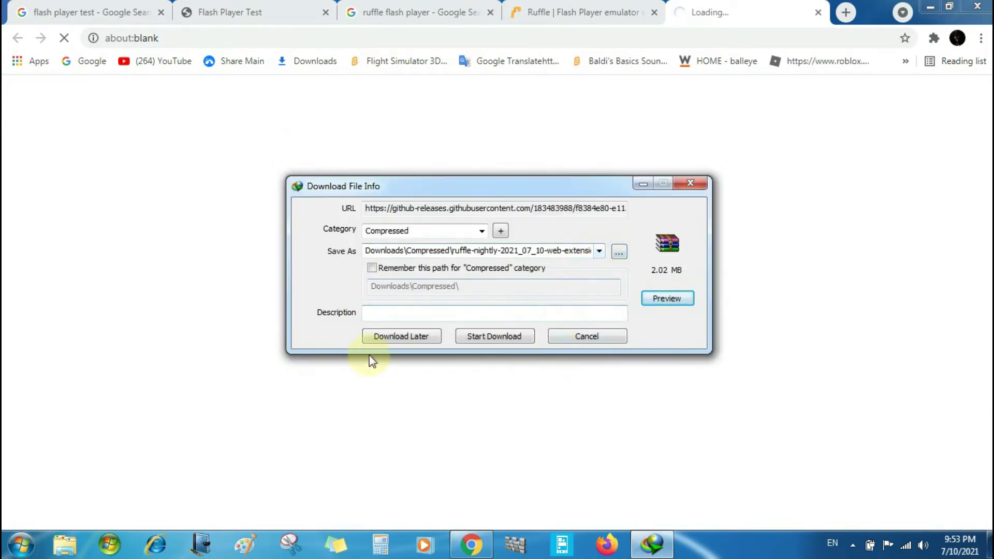
{"action": "left_click", "coordinate": [514, 336]}
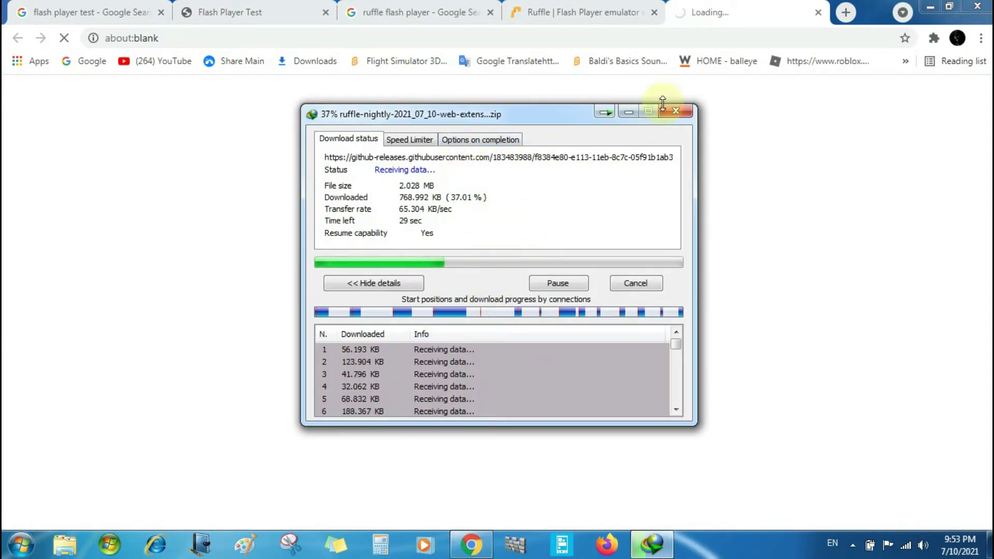
- Close the blank and old flash player test tabs and bring IDM's download progress forward
{"action": "left_click", "coordinate": [818, 12]}
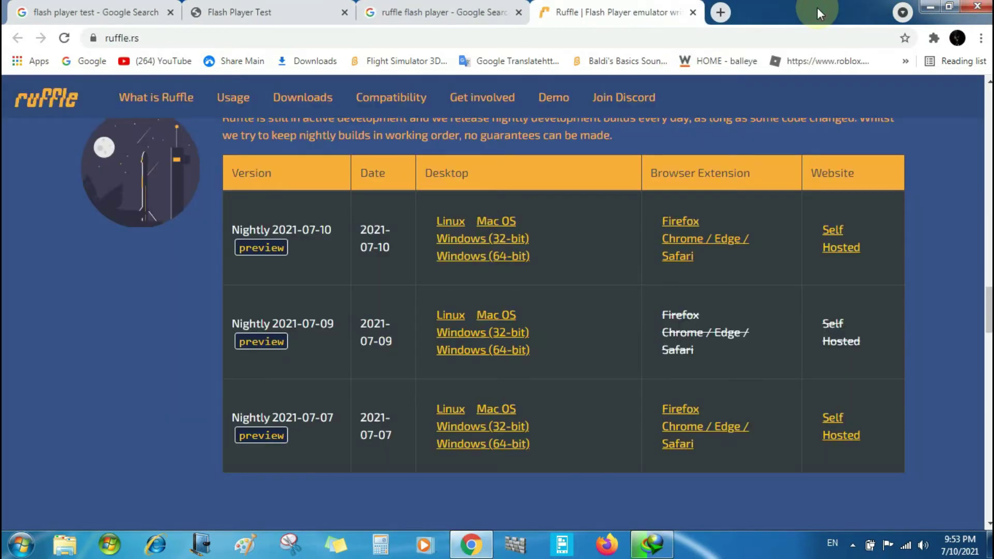
{"action": "left_click", "coordinate": [652, 544]}
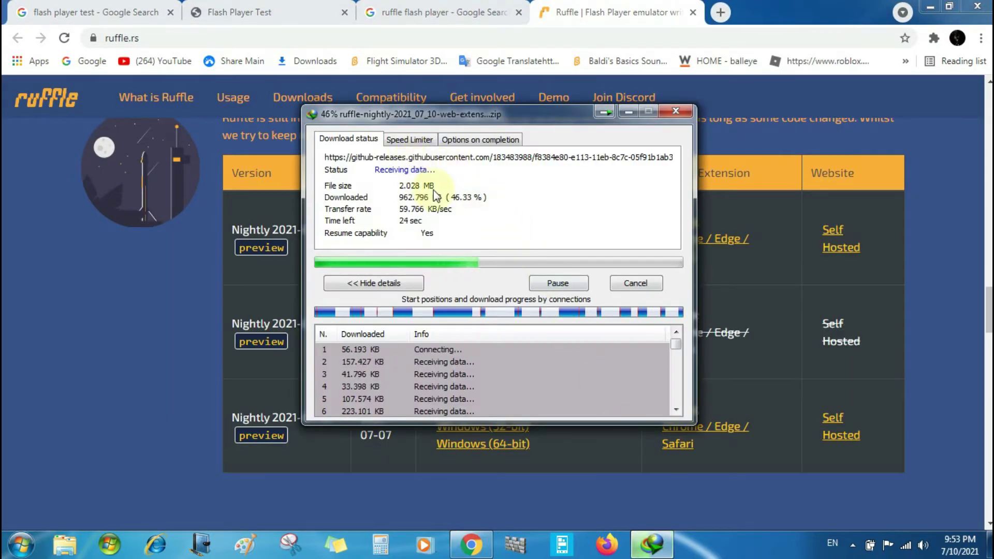
{"action": "left_click", "coordinate": [171, 13]}
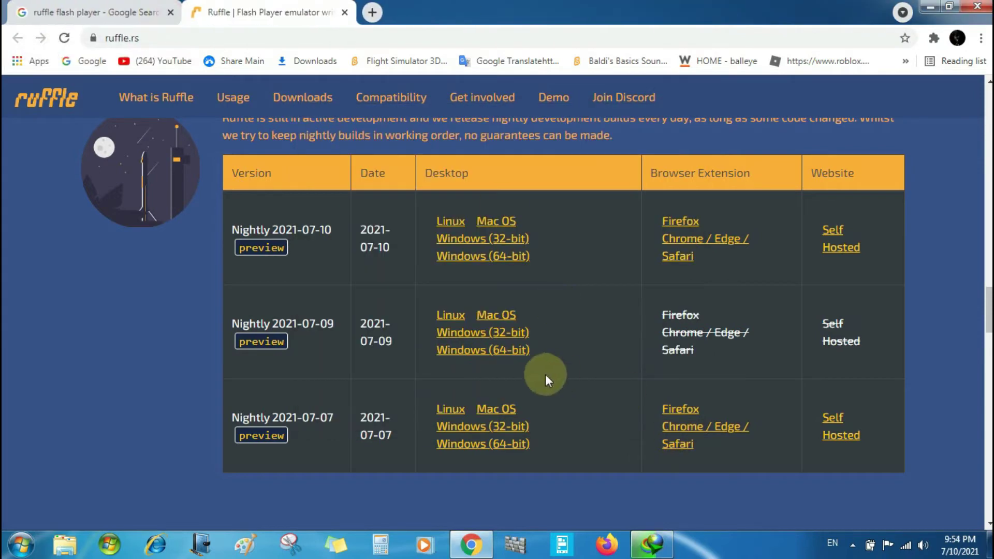
{"action": "left_click", "coordinate": [652, 545]}
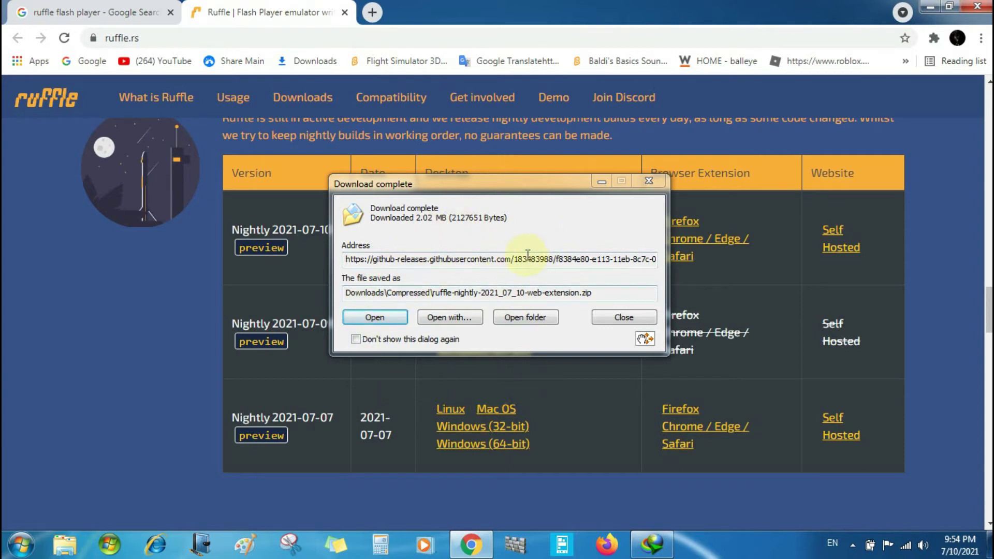
- Close the opened archive and browse in Explorer to the Downloads\Compressed folder
{"action": "left_click", "coordinate": [389, 317]}
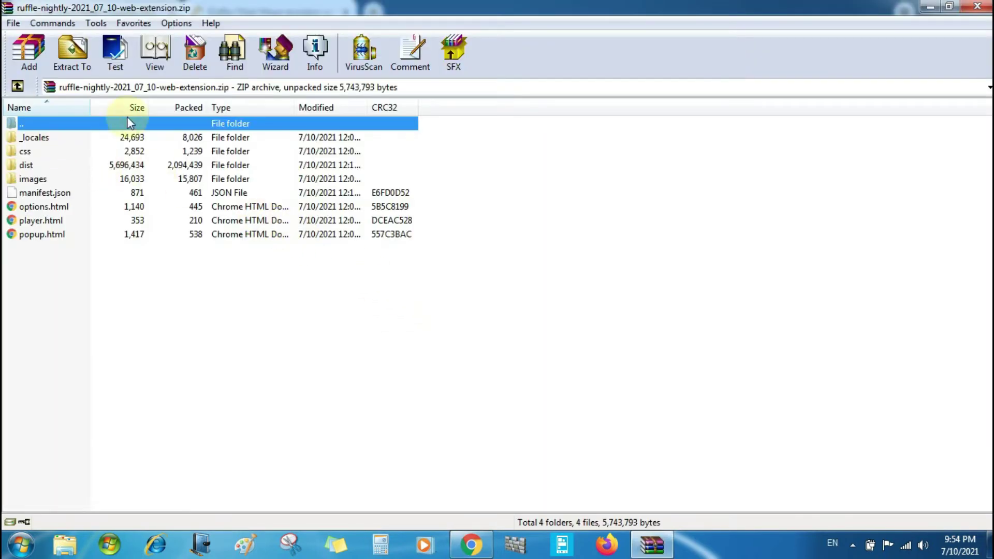
{"action": "key", "text": "alt+F4"}
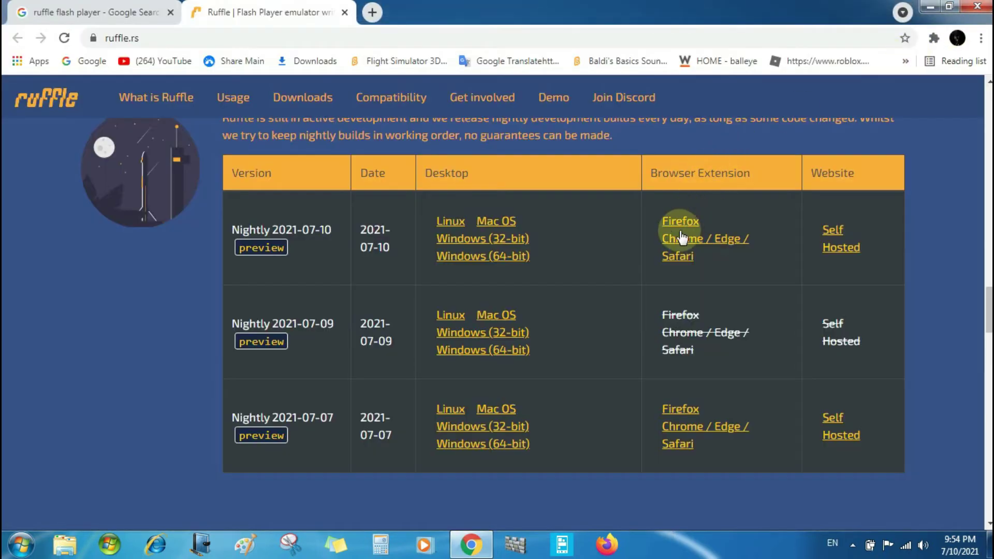
{"action": "key", "text": "super"}
{"action": "left_click", "coordinate": [247, 356]}
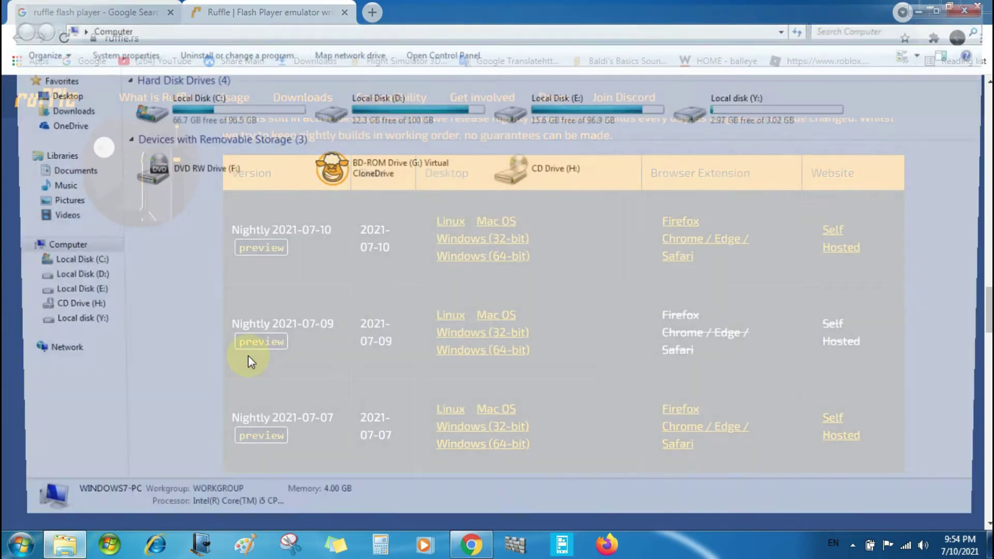
{"action": "left_click", "coordinate": [23, 110]}
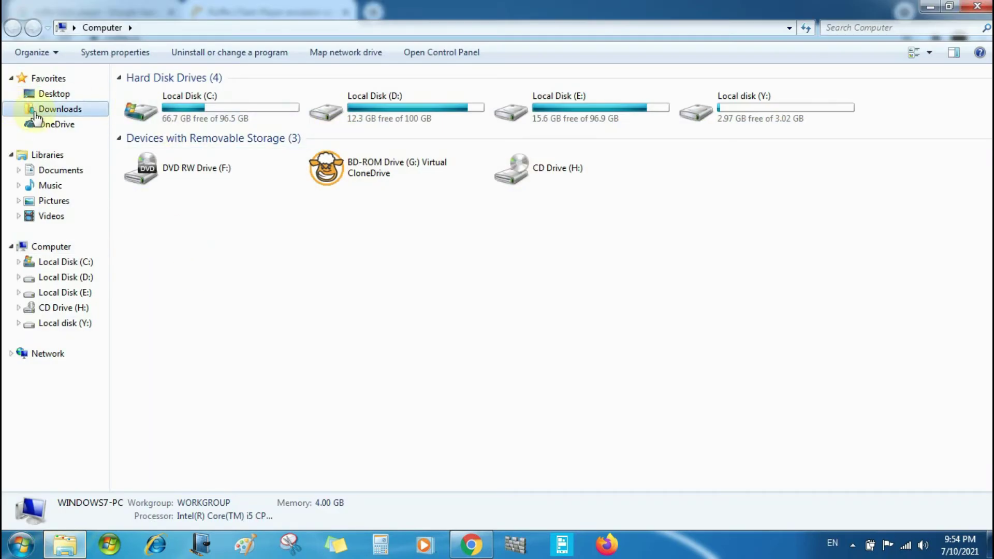
{"action": "left_click", "coordinate": [36, 115]}
{"action": "double_click", "coordinate": [145, 111]}
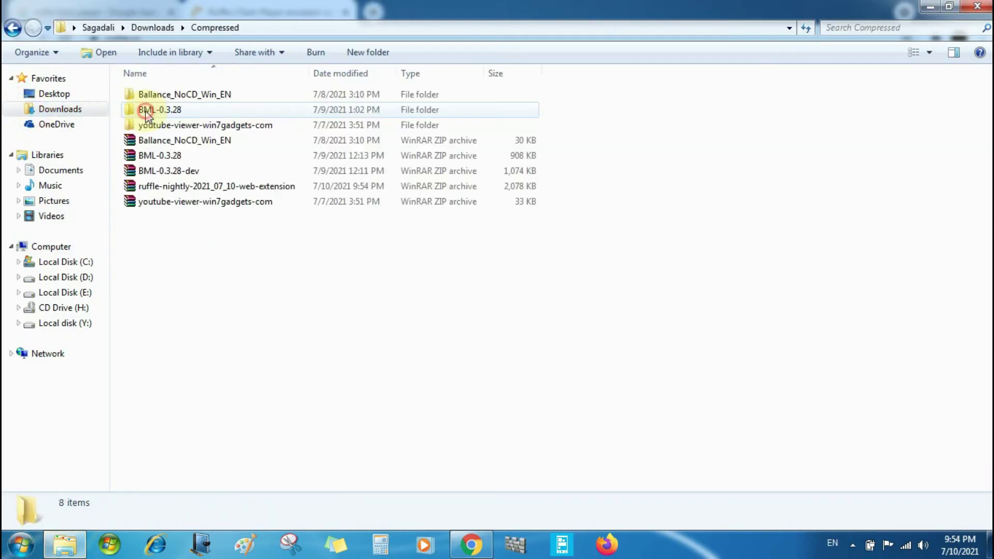
- Extract the zip to a ruffle-nightly-2021_07_10-web-extension folder and check its contents
{"action": "left_click", "coordinate": [185, 189]}
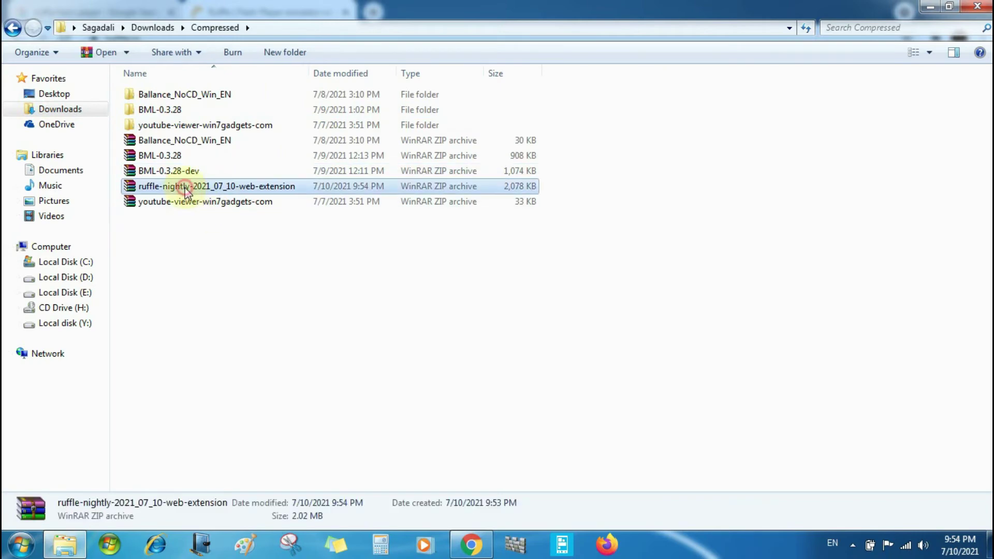
{"action": "right_click", "coordinate": [207, 188]}
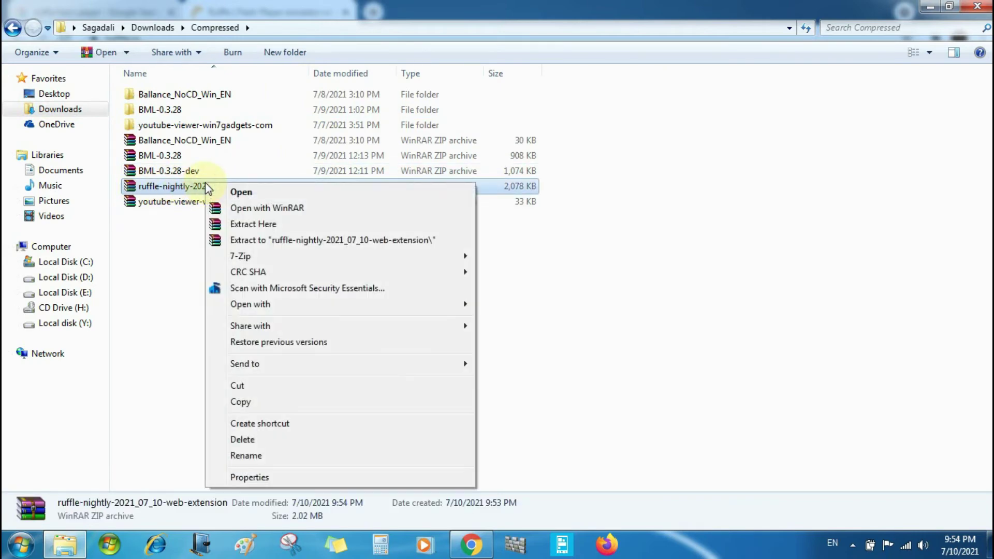
{"action": "left_click", "coordinate": [272, 240]}
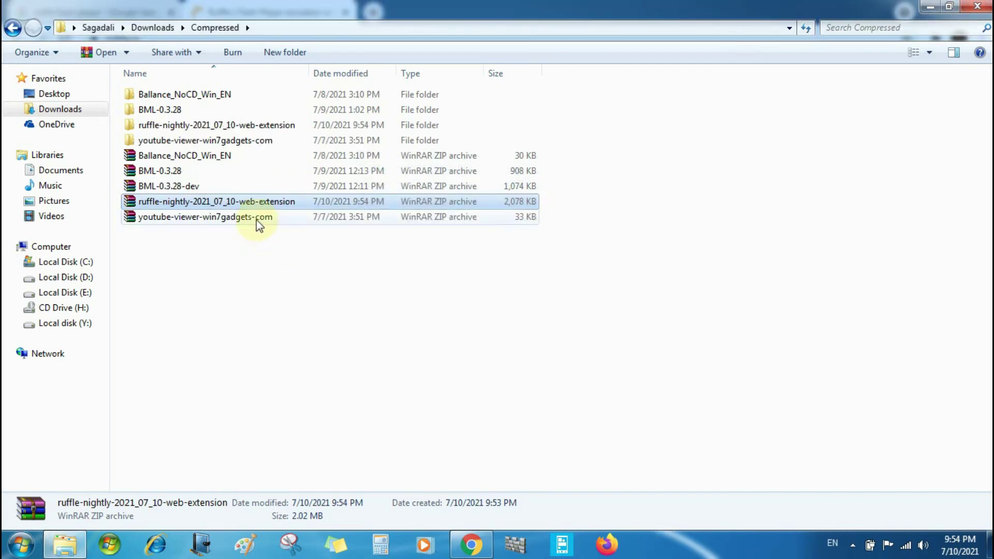
{"action": "double_click", "coordinate": [164, 127]}
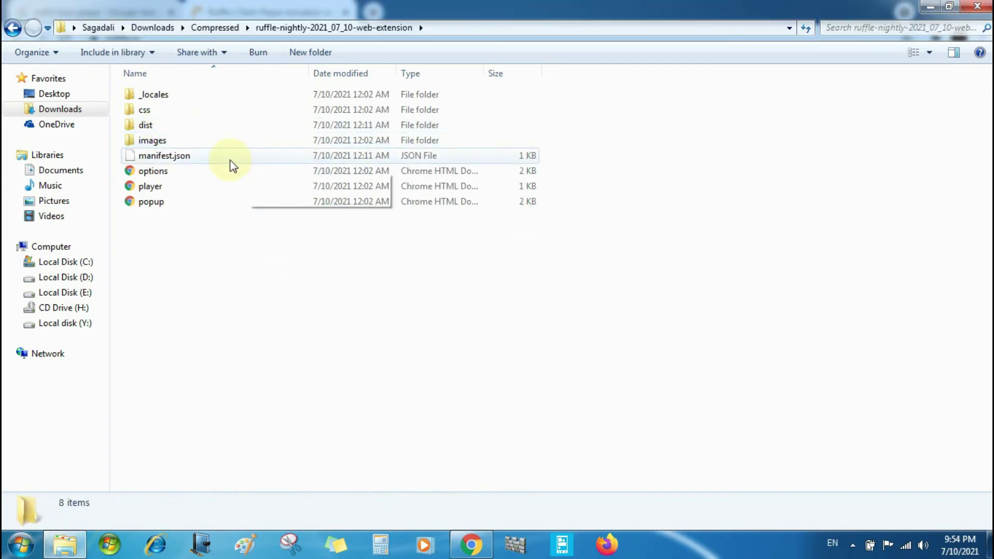
{"action": "left_click", "coordinate": [205, 29]}
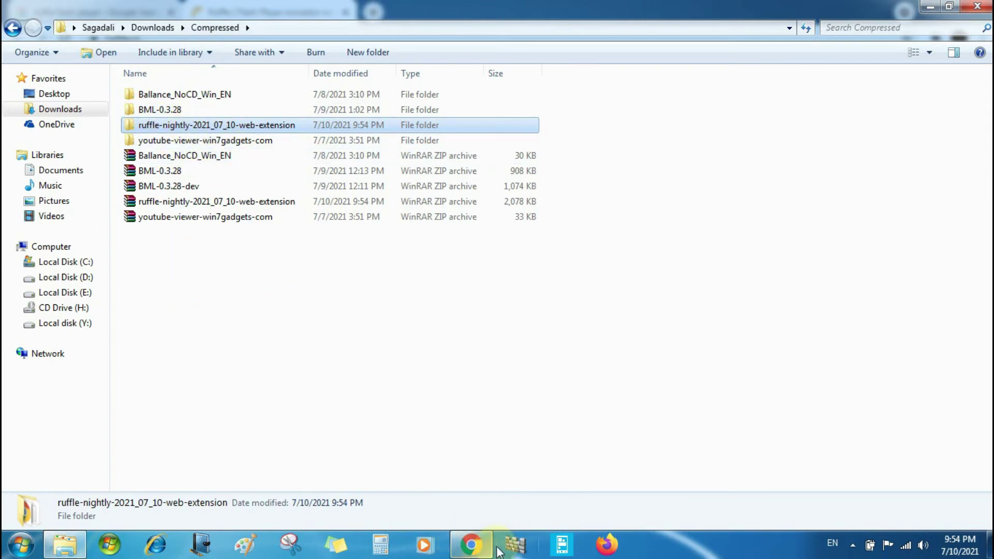
- Load Downloads\Compressed\ruffle-nightly-2021_07_10-web-extension as an unpacked extension in Chrome
{"action": "left_click", "coordinate": [471, 545]}
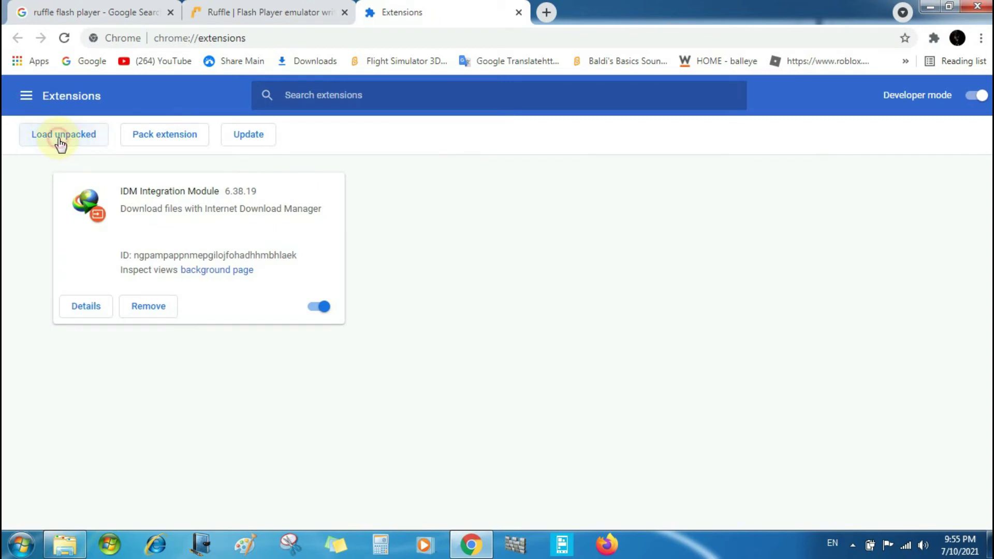
{"action": "left_click", "coordinate": [60, 140]}
{"action": "left_click", "coordinate": [63, 115]}
{"action": "double_click", "coordinate": [150, 134]}
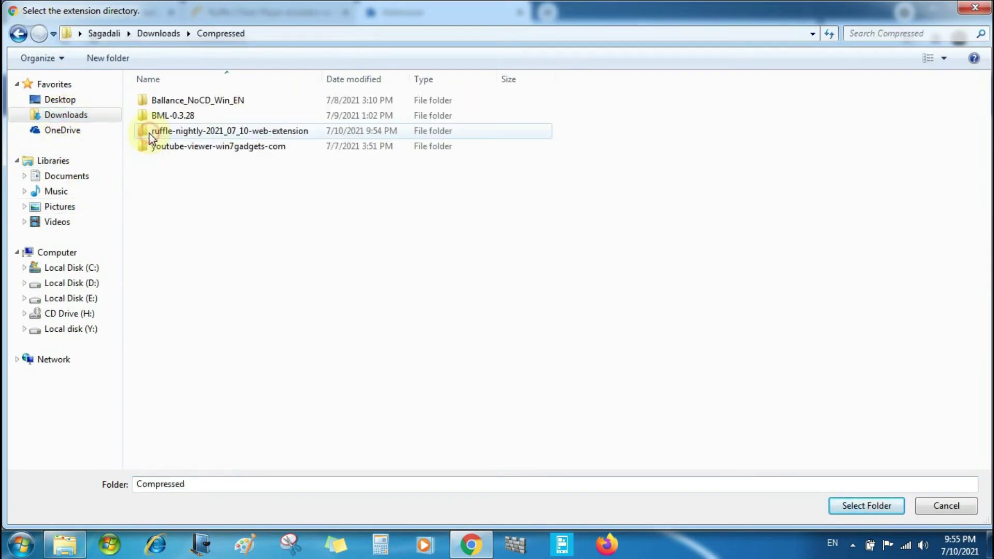
{"action": "left_click", "coordinate": [210, 131]}
{"action": "left_click", "coordinate": [843, 505]}
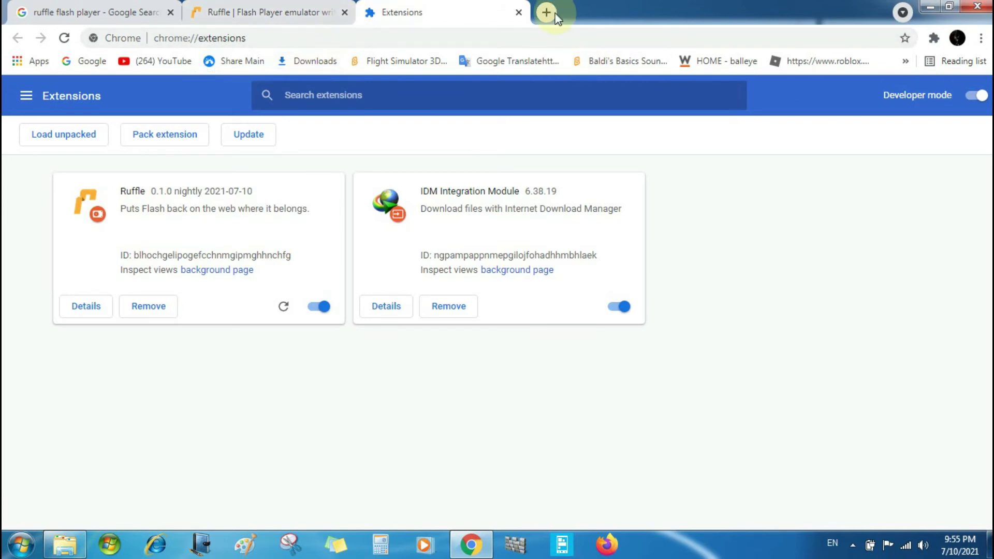
- Close the Ruffle, search and Extensions tabs, leaving a fresh Google tab open
{"action": "left_click", "coordinate": [344, 12]}
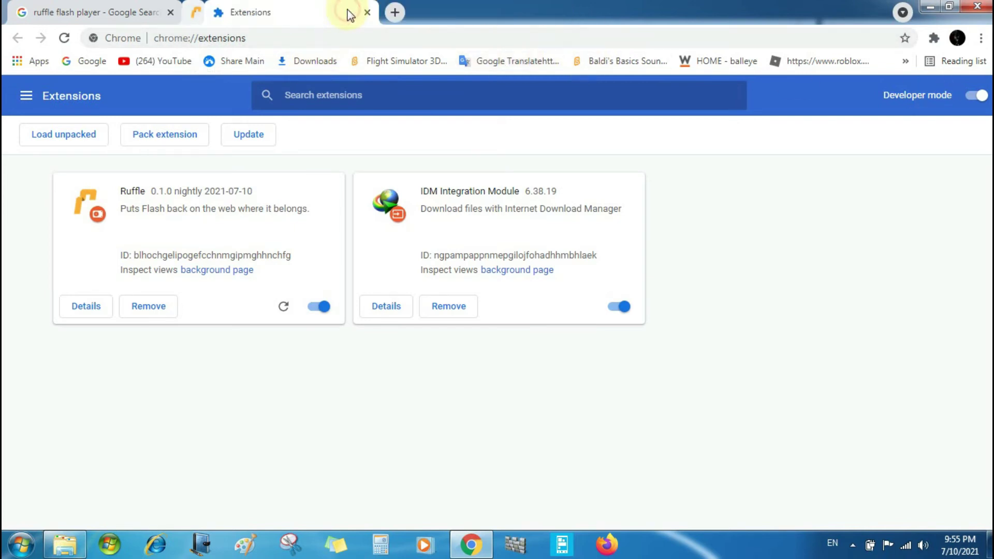
{"action": "left_click", "coordinate": [171, 12]}
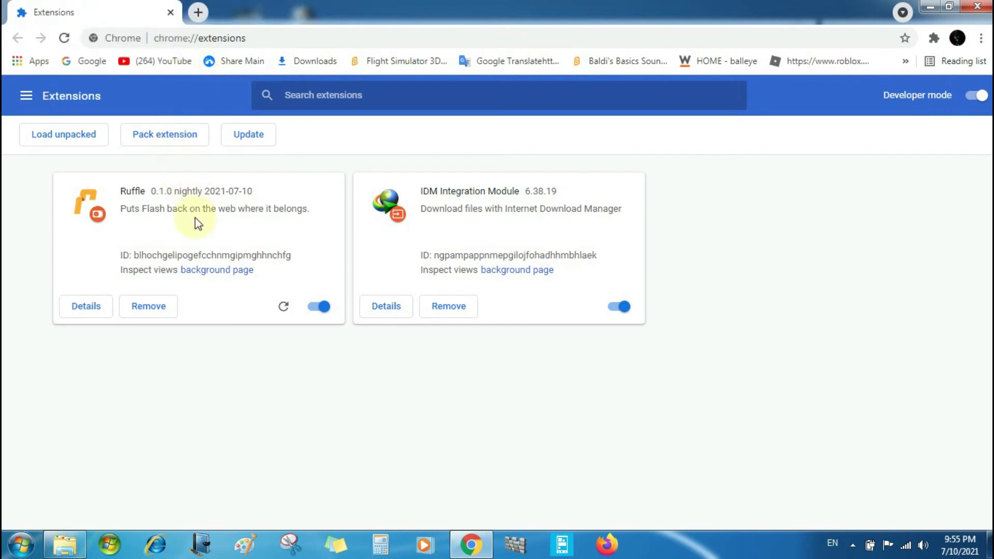
{"action": "right_click", "coordinate": [91, 61]}
{"action": "left_click", "coordinate": [108, 69]}
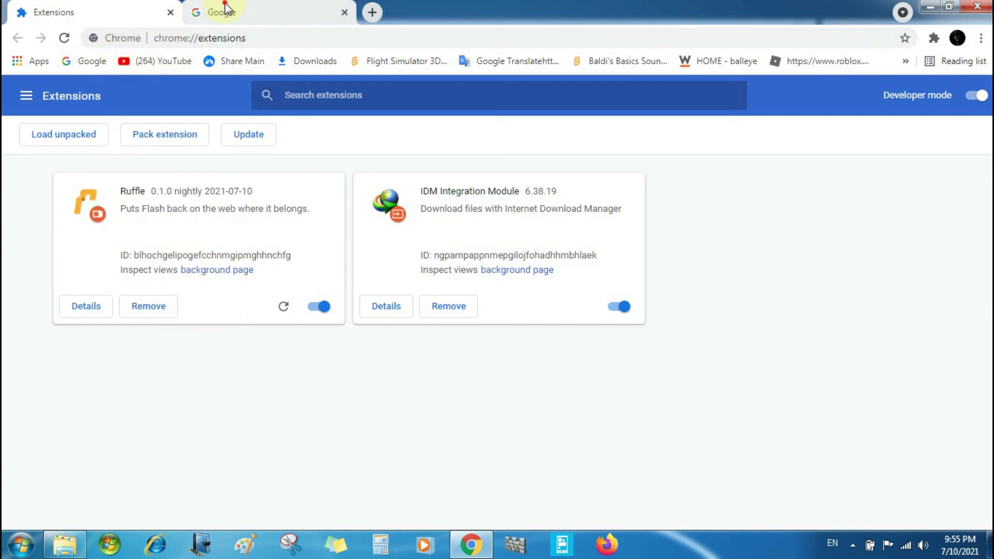
{"action": "left_click", "coordinate": [223, 6]}
{"action": "left_click", "coordinate": [171, 16]}
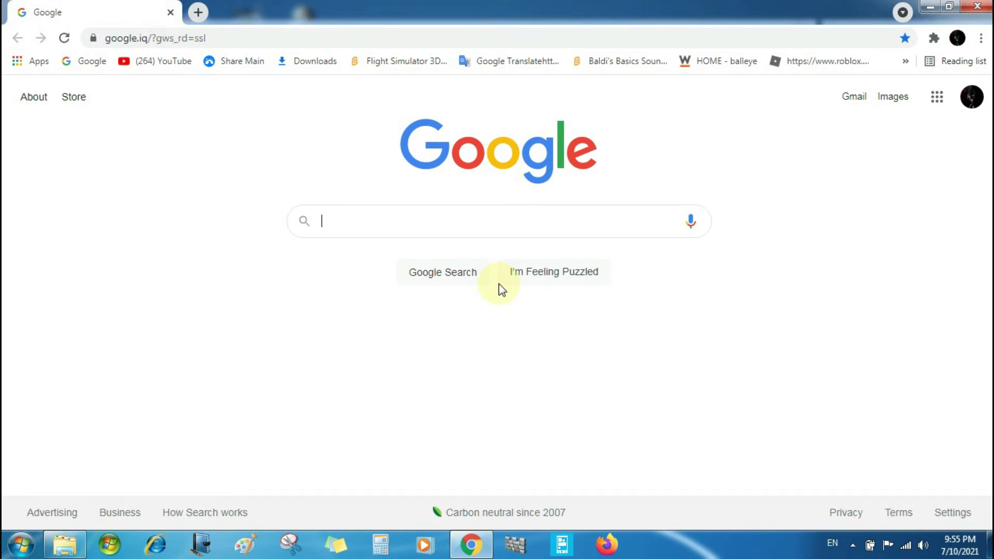
- Search 'Flash player test' and open the ultrasounds.com result in a new tab
{"action": "type", "text": "Flash pl"}
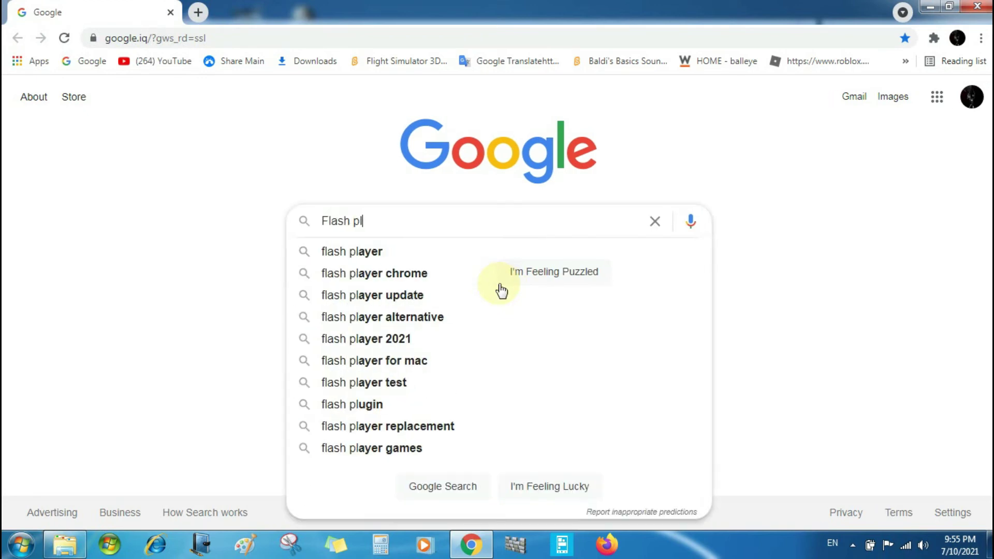
{"action": "type", "text": "ayer "}
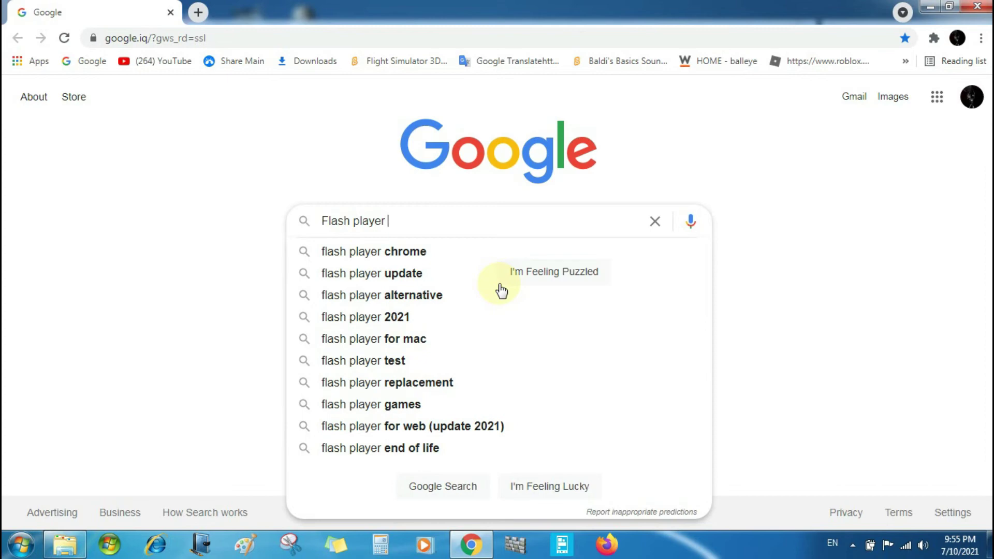
{"action": "type", "text": "test"}
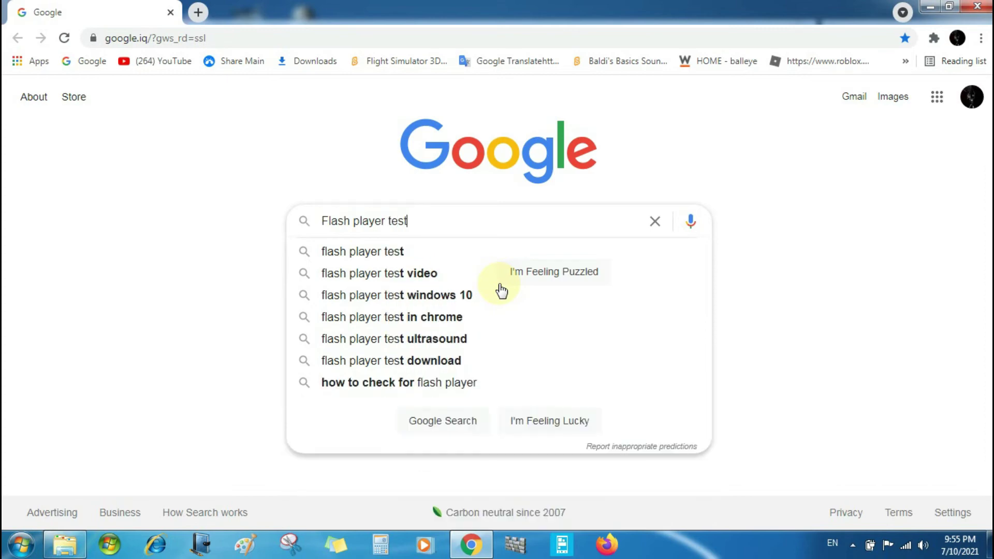
{"action": "key", "text": "Return"}
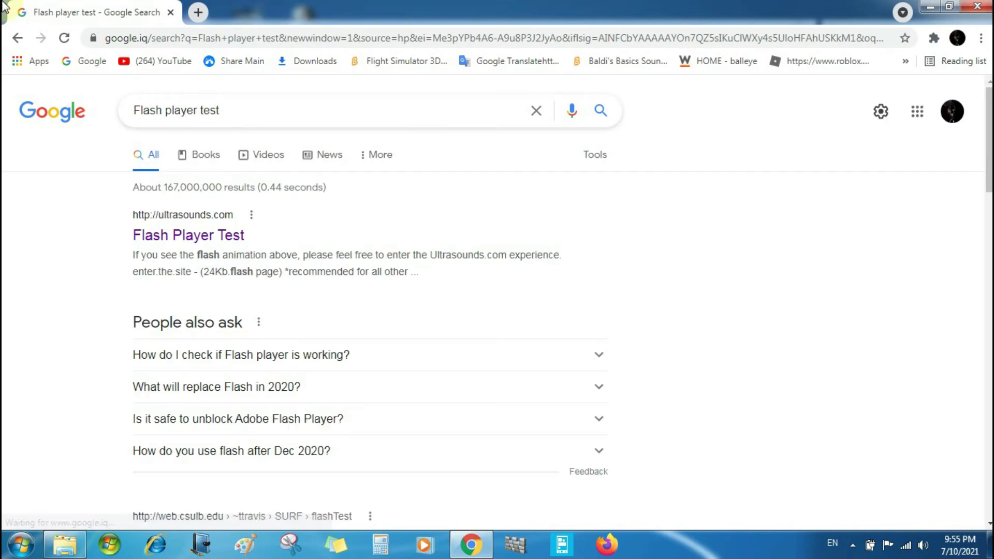
{"action": "right_click", "coordinate": [200, 244]}
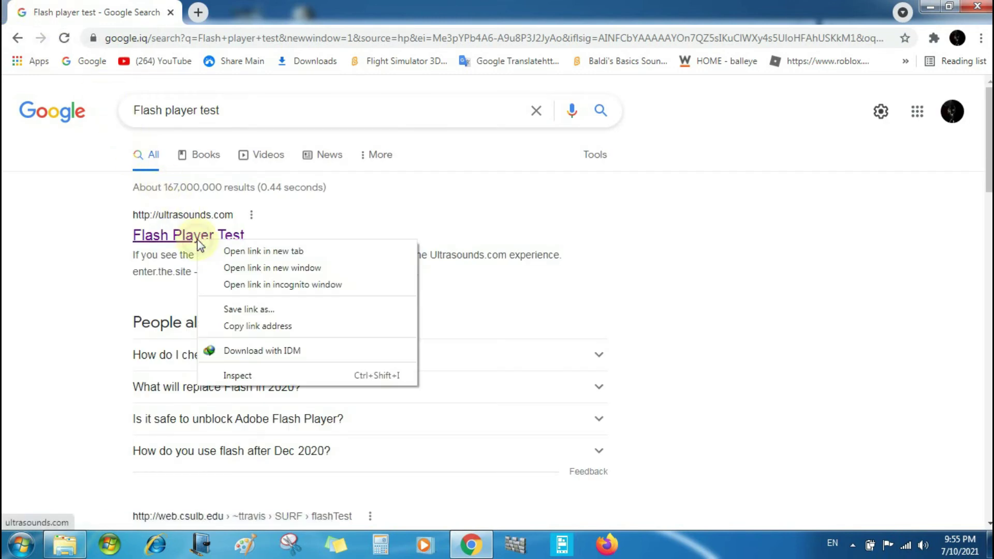
{"action": "left_click", "coordinate": [228, 251]}
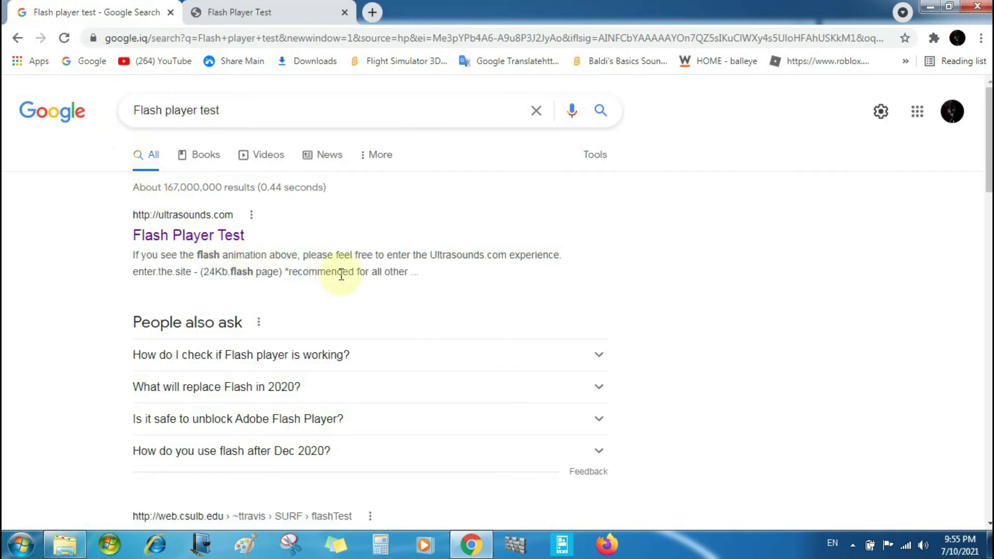
- Play the UltraSounds Flash animation on the test page, then view and dismiss the site info
{"action": "left_click", "coordinate": [251, 7]}
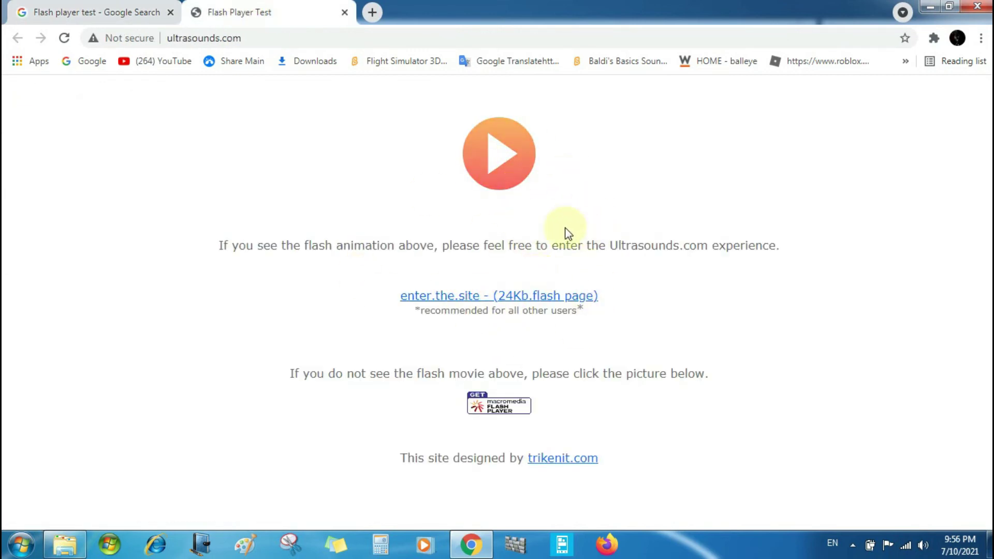
{"action": "left_click", "coordinate": [507, 182]}
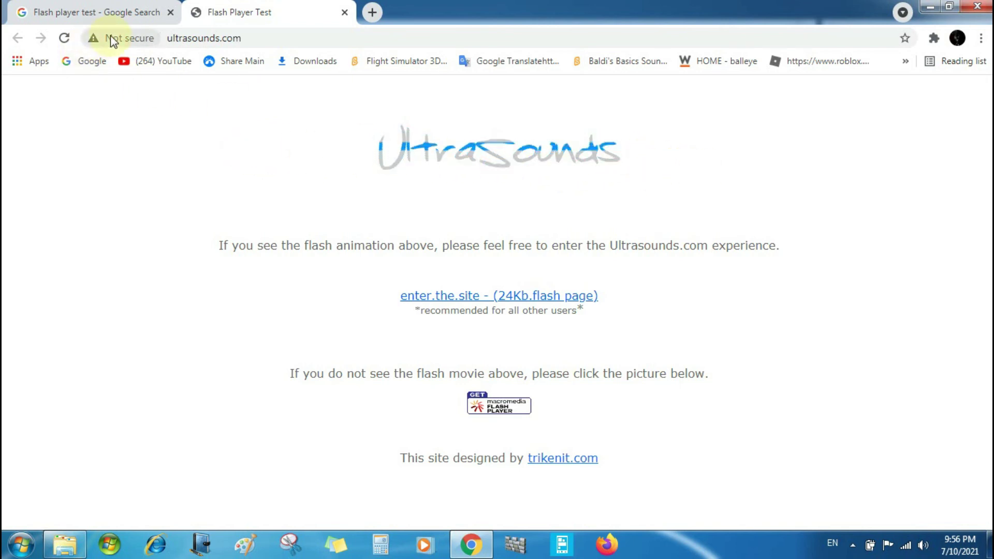
{"action": "left_click", "coordinate": [91, 38]}
{"action": "left_click", "coordinate": [445, 220]}
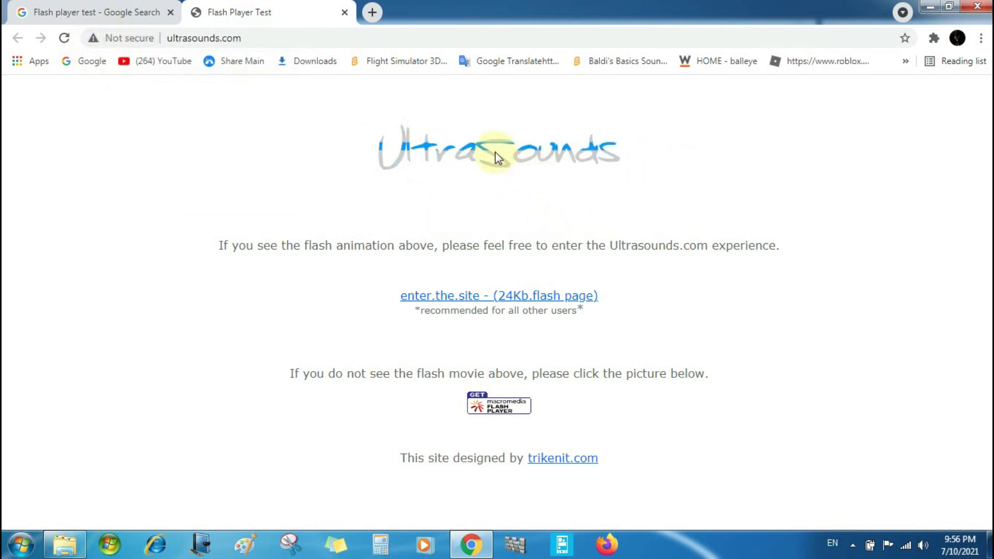